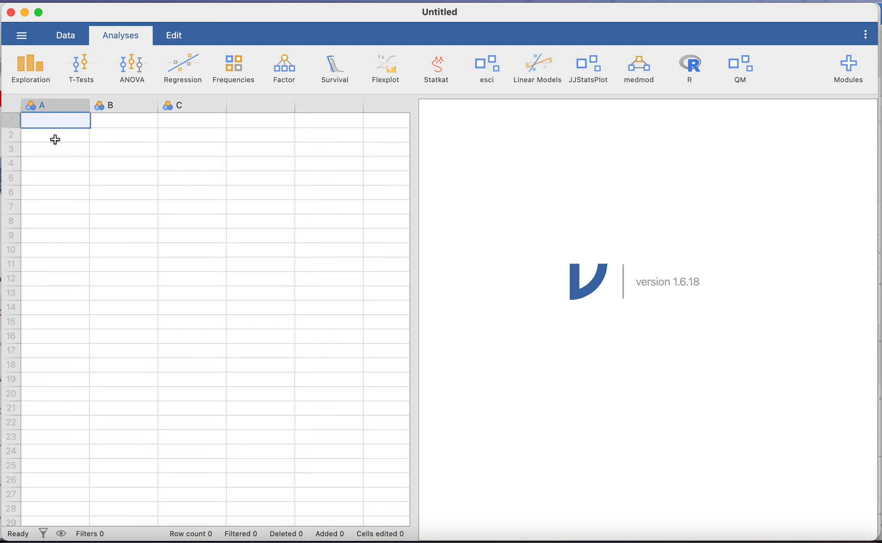
Switch to the data-editing tools and look over the options for adding variables
{"action": "left_click", "coordinate": [72, 34]}
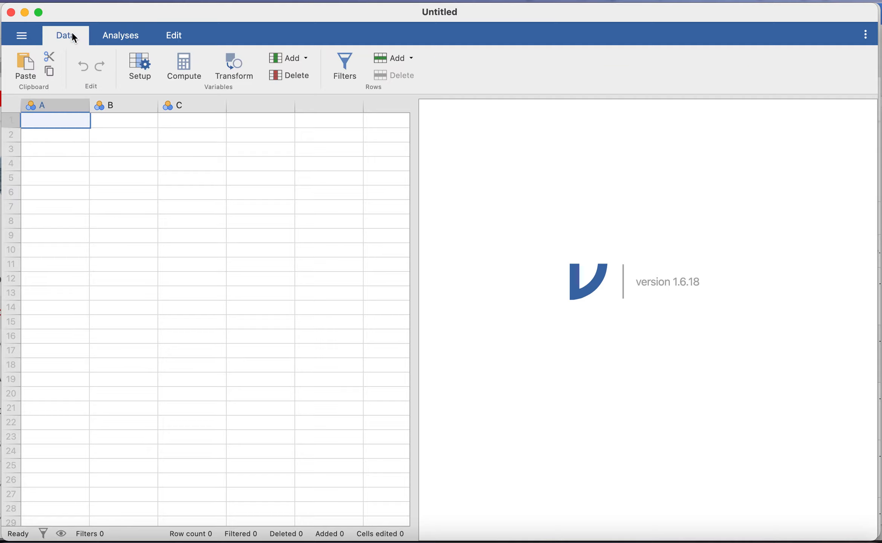
{"action": "left_click", "coordinate": [307, 57]}
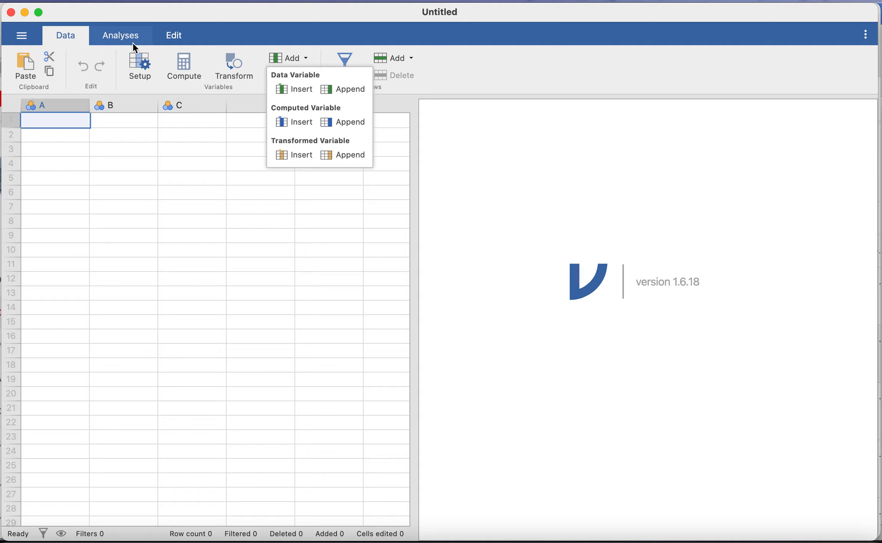
{"action": "left_click", "coordinate": [99, 170]}
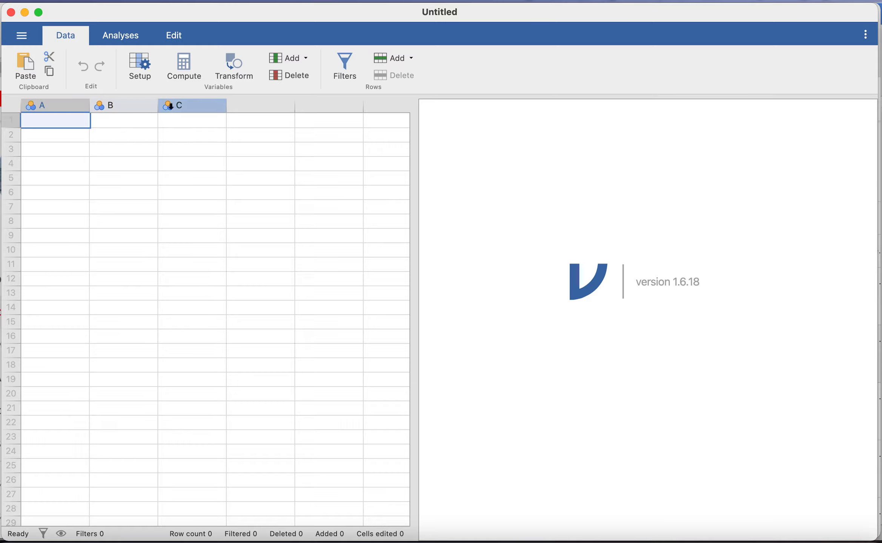
Rename data variable A as Index and set its measure type to ID
{"action": "double_click", "coordinate": [72, 106]}
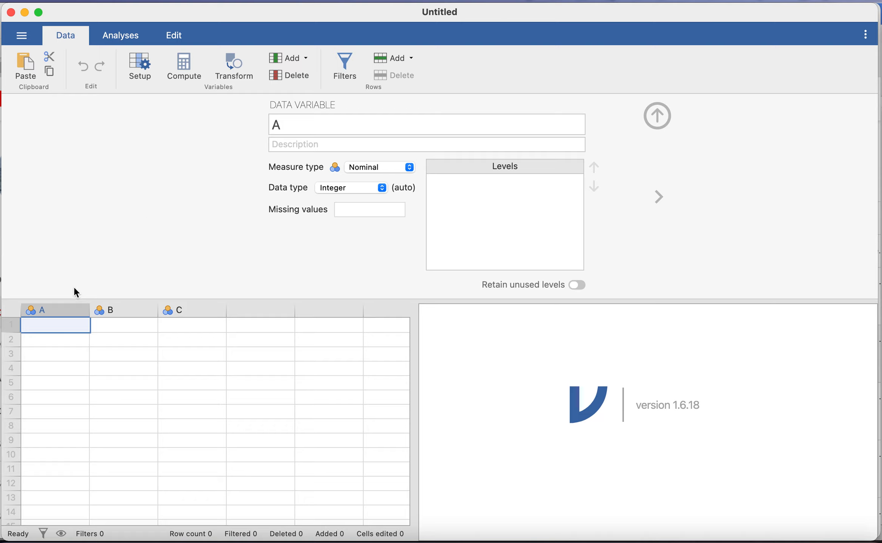
{"action": "left_click", "coordinate": [282, 123]}
{"action": "type", "text": "Inmd"}
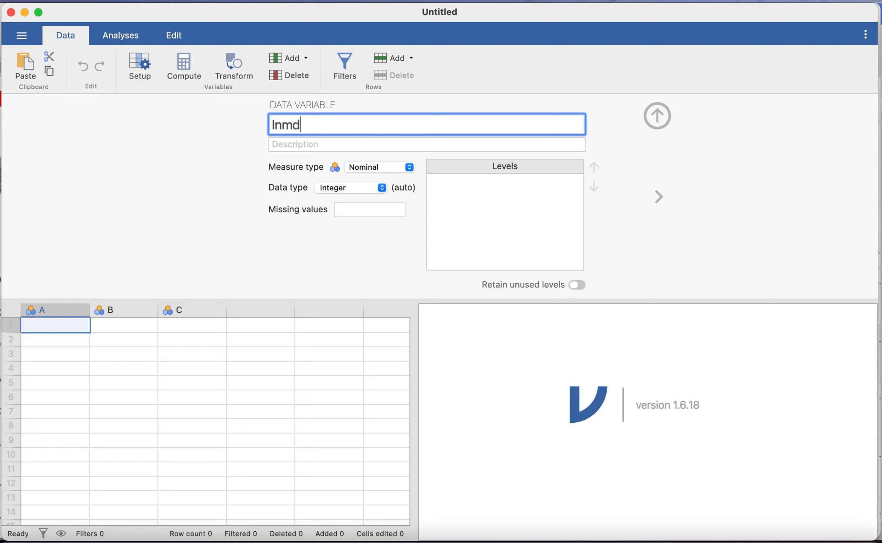
{"action": "type", "text": "ex"}
{"action": "key", "text": "BackSpace"}
{"action": "key", "text": "BackSpace"}
{"action": "key", "text": "BackSpace"}
{"action": "key", "text": "BackSpace"}
{"action": "key", "text": "BackSpace"}
{"action": "key", "text": "BackSpace"}
{"action": "type", "text": "Index"}
{"action": "left_click", "coordinate": [392, 163]}
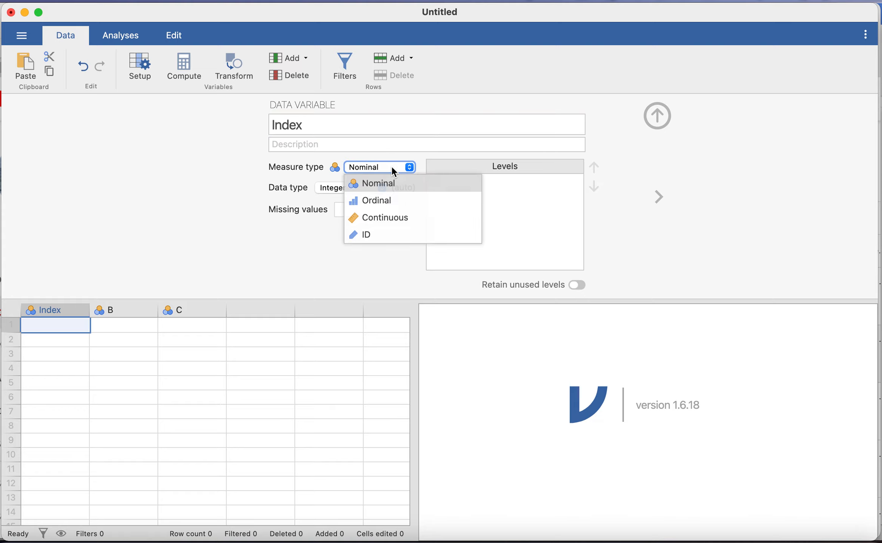
{"action": "left_click", "coordinate": [379, 235]}
Enter the values 1, 2, 3, 4 and 5 in rows 1 to 5 of the Index column
{"action": "left_click", "coordinate": [42, 327]}
{"action": "type", "text": "1"}
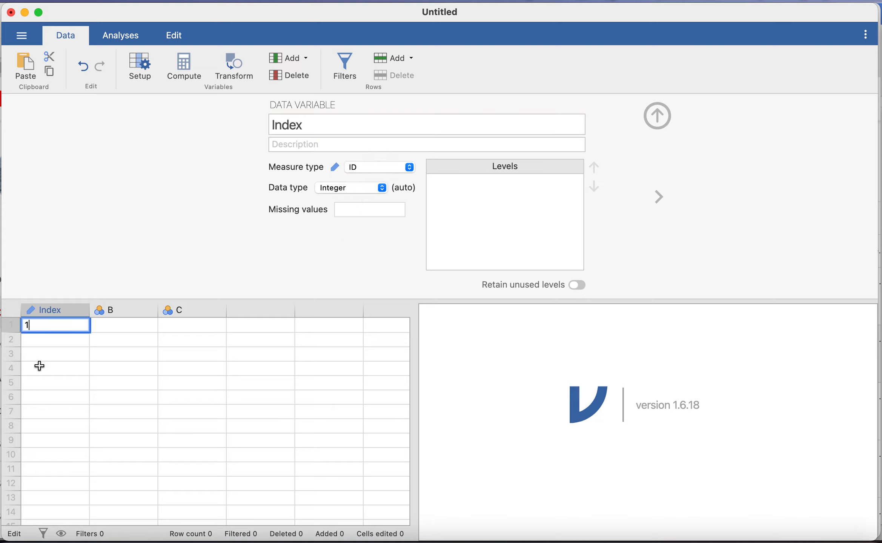
{"action": "key", "text": "Return"}
{"action": "type", "text": "2"}
{"action": "key", "text": "Return"}
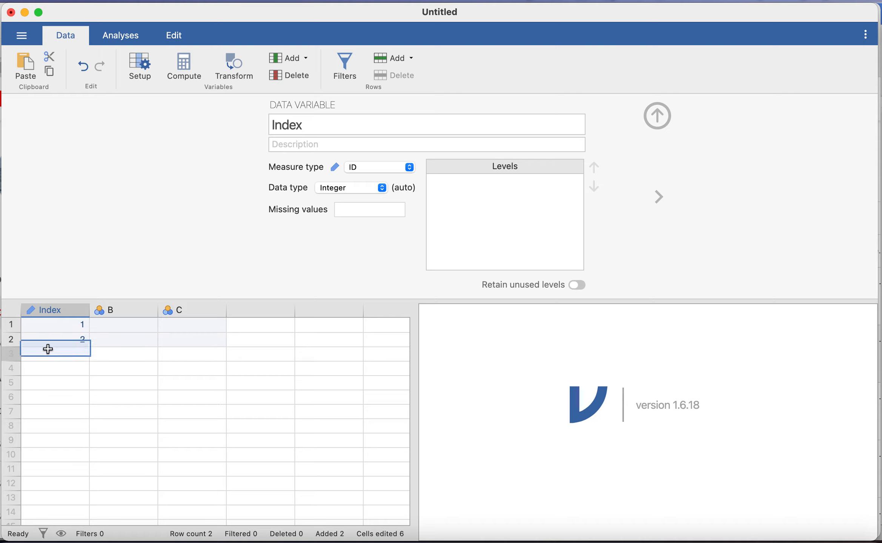
{"action": "type", "text": "3"}
{"action": "key", "text": "Return"}
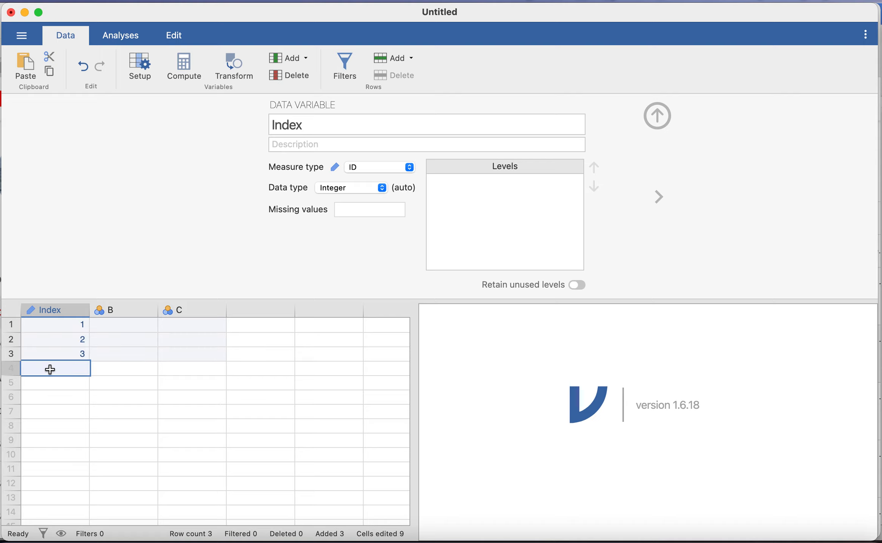
{"action": "type", "text": "4"}
{"action": "key", "text": "Return"}
{"action": "type", "text": "5"}
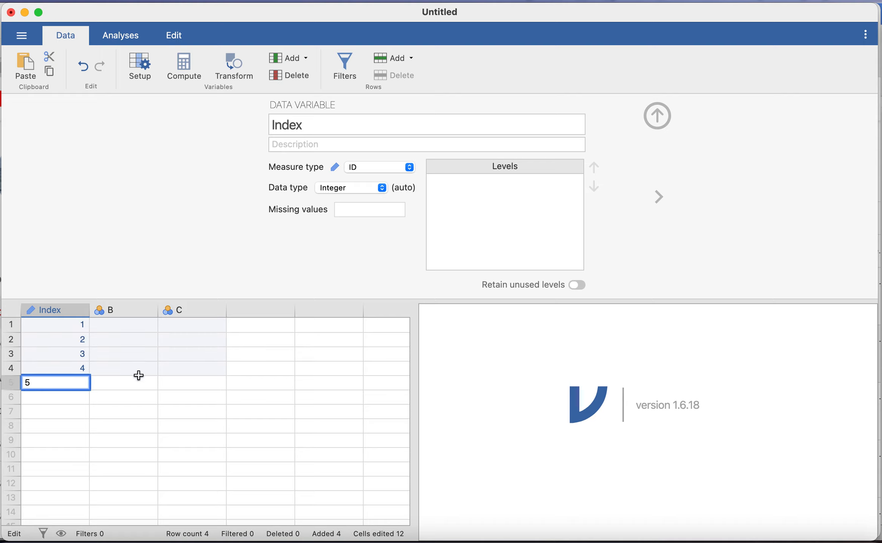
{"action": "left_click", "coordinate": [133, 392]}
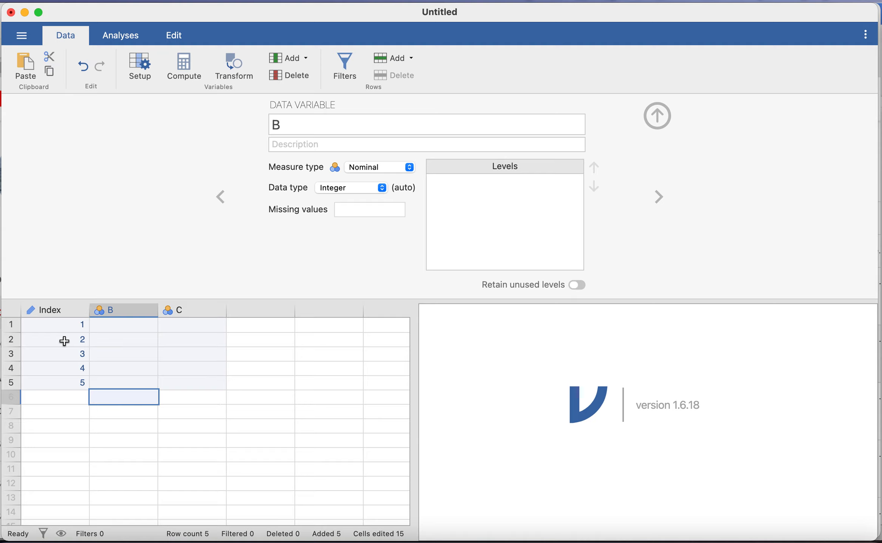
Rename data variable B as Age and set its measure type to Continuous
{"action": "left_click", "coordinate": [145, 312]}
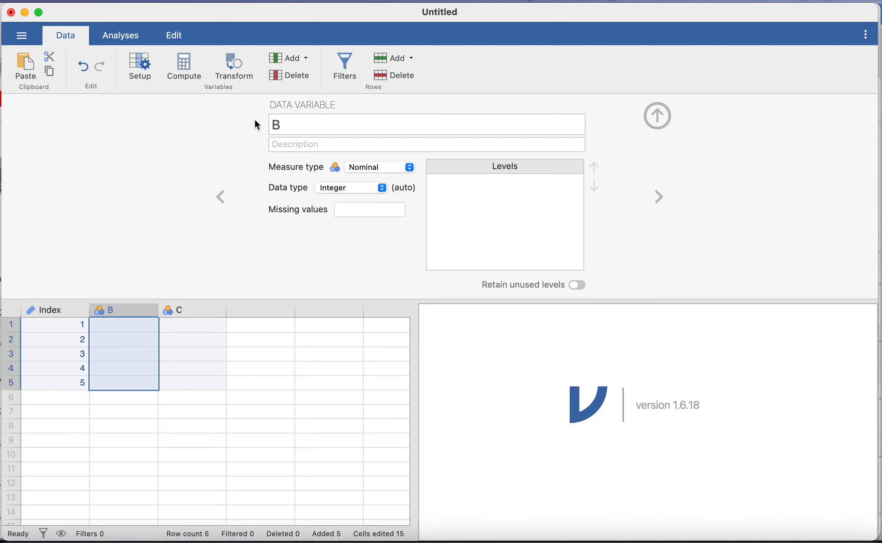
{"action": "left_click", "coordinate": [291, 126]}
{"action": "type", "text": "AGe"}
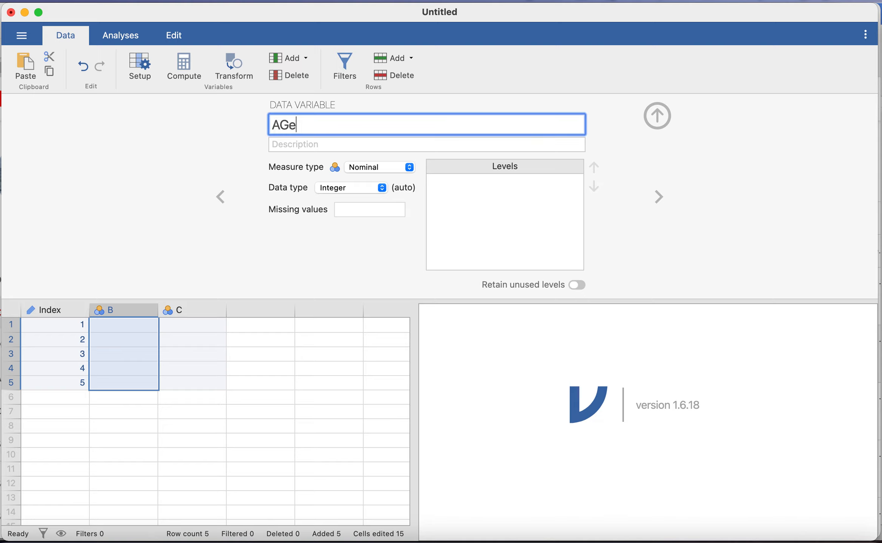
{"action": "key", "text": "BackSpace"}
{"action": "key", "text": "BackSpace"}
{"action": "type", "text": "ge"}
{"action": "key", "text": "Return"}
{"action": "left_click", "coordinate": [393, 167]}
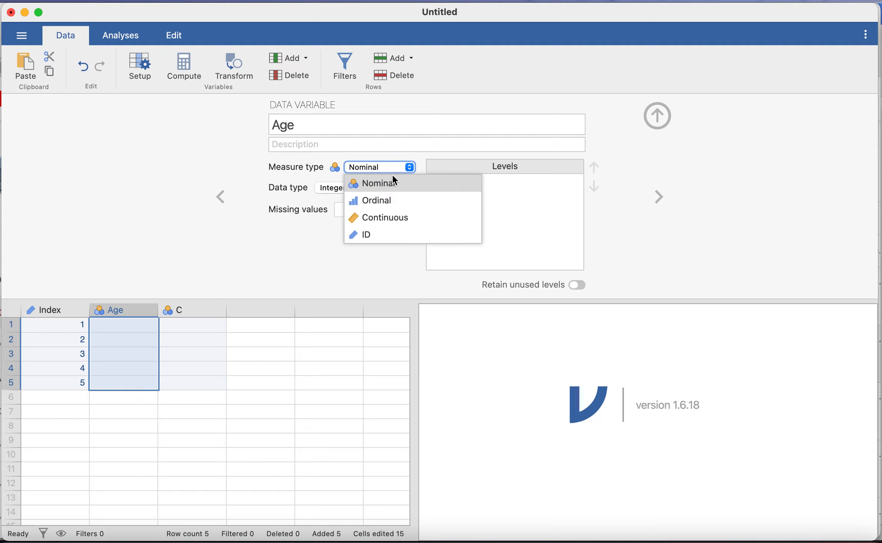
{"action": "left_click", "coordinate": [392, 221]}
Fill rows 1 to 5 of the Age column with 34, 65, 54, 46 and 45
{"action": "left_click", "coordinate": [132, 326]}
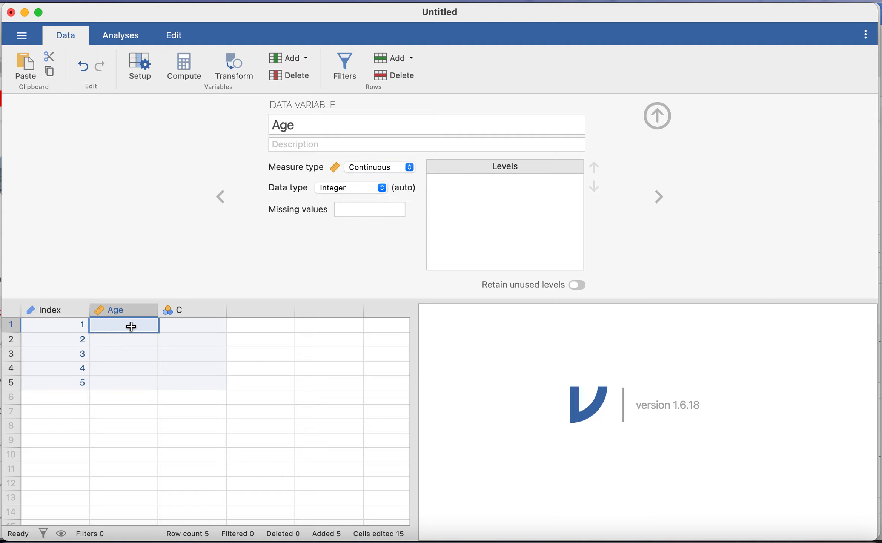
{"action": "type", "text": "34"}
{"action": "left_click", "coordinate": [129, 348]}
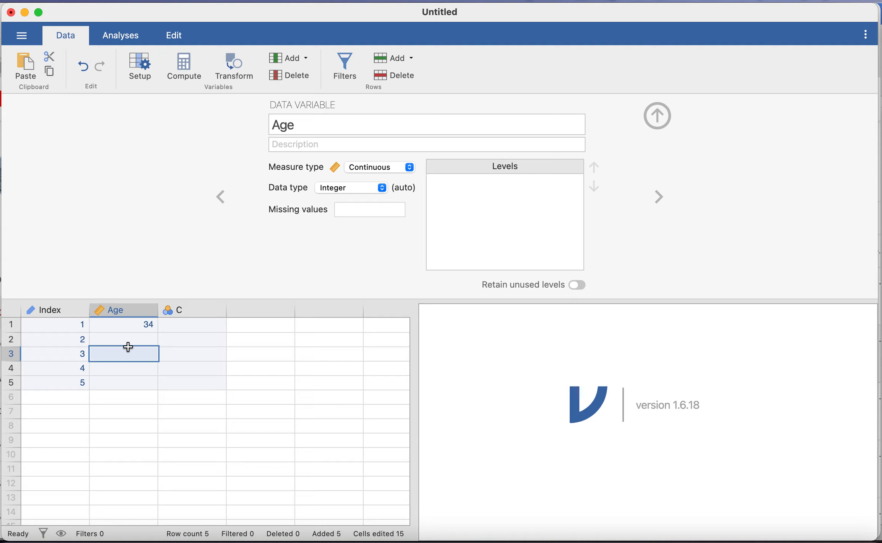
{"action": "type", "text": "54"}
{"action": "left_click", "coordinate": [146, 340]}
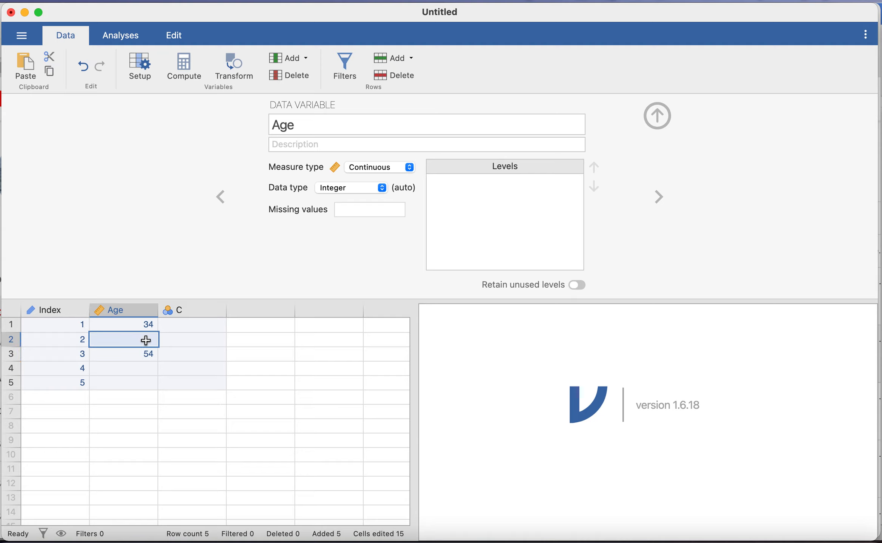
{"action": "type", "text": "65"}
{"action": "left_click", "coordinate": [146, 372]}
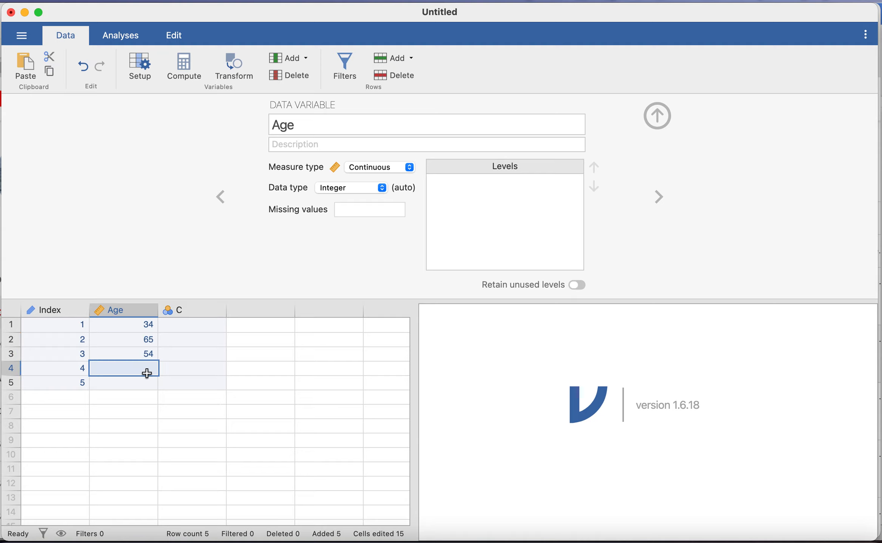
{"action": "type", "text": "46"}
{"action": "left_click", "coordinate": [152, 385]}
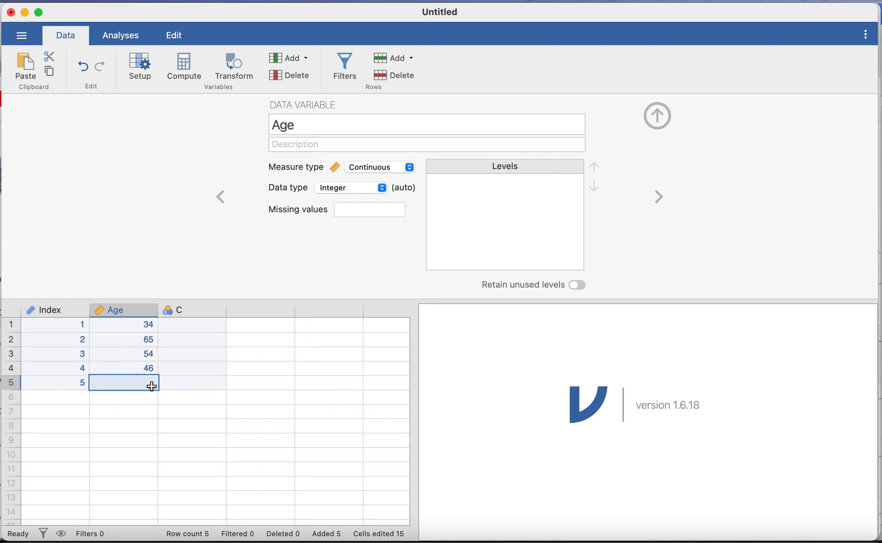
{"action": "type", "text": "45"}
{"action": "left_click", "coordinate": [193, 384]}
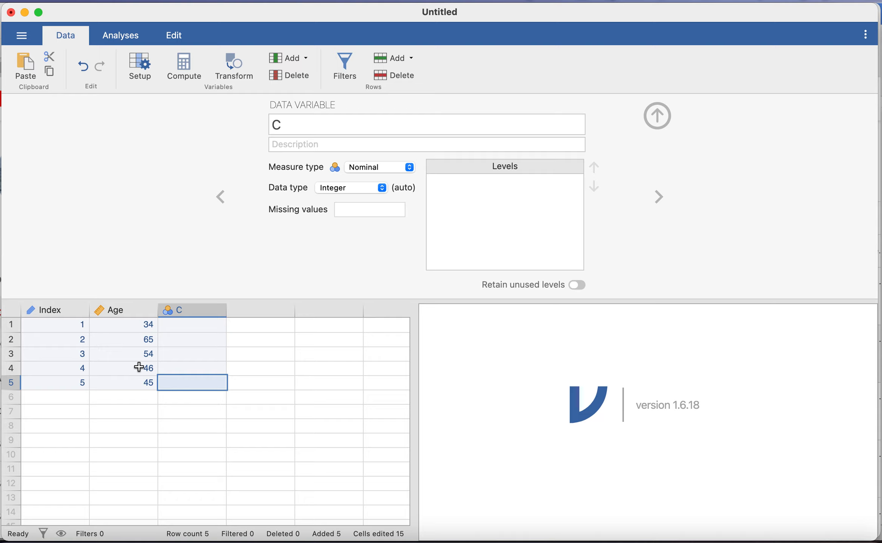
Rename data variable C as "Favourit Colour", keeping the Nominal measure type
{"action": "left_click", "coordinate": [409, 169]}
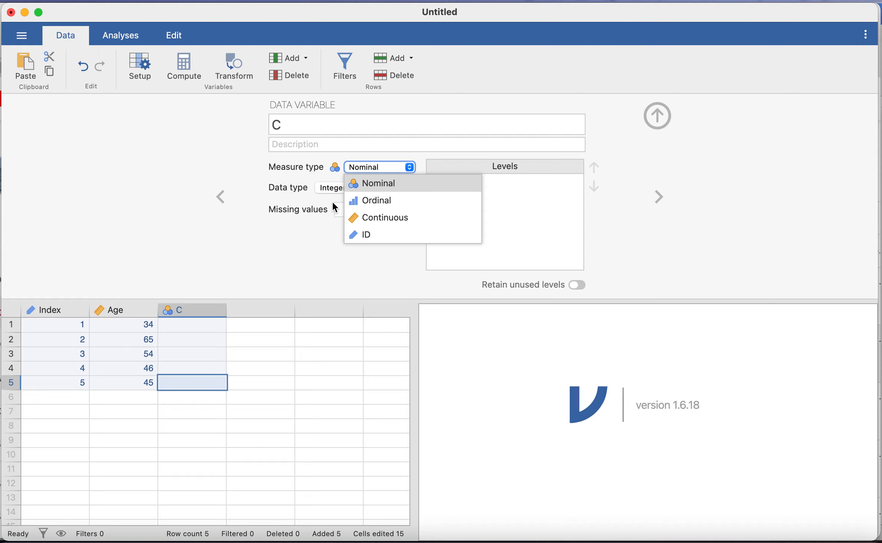
{"action": "left_click", "coordinate": [306, 124]}
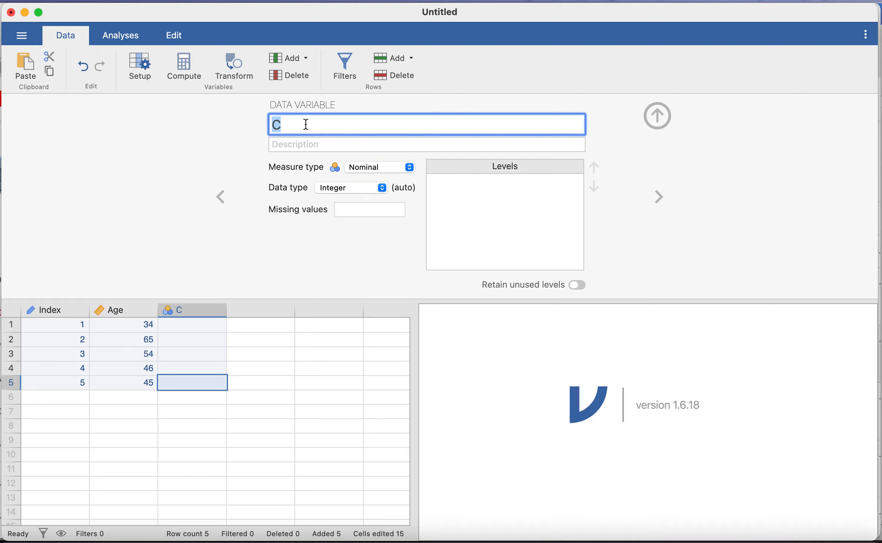
{"action": "type", "text": "Favourit Colour"}
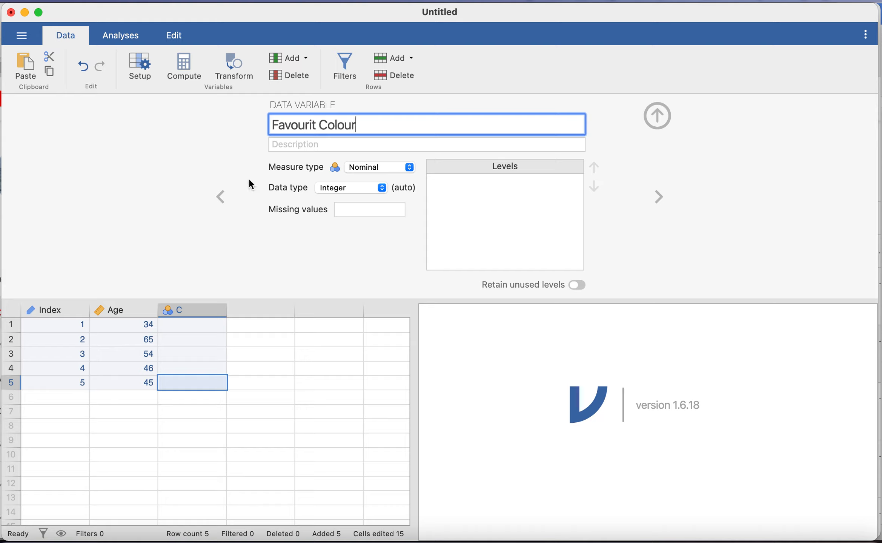
{"action": "key", "text": "Return"}
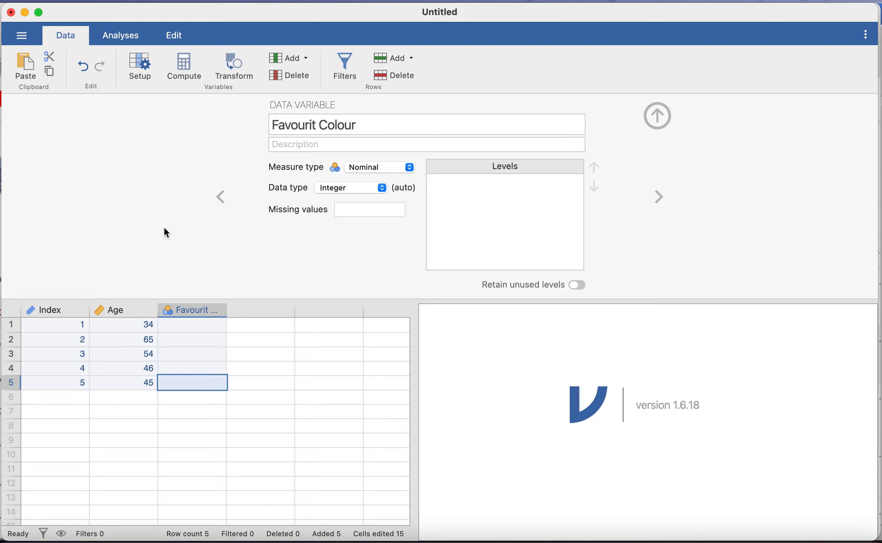
Enter Green, Blue, Red, Purple and Pink in rows 1 to 5 of the Favourit Colour column
{"action": "left_click", "coordinate": [192, 325]}
{"action": "double_click", "coordinate": [192, 326]}
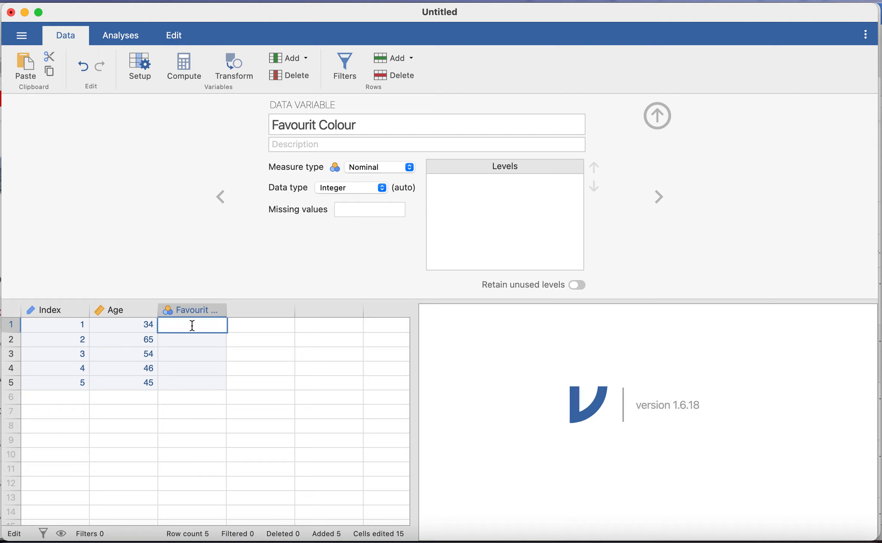
{"action": "type", "text": "Green"}
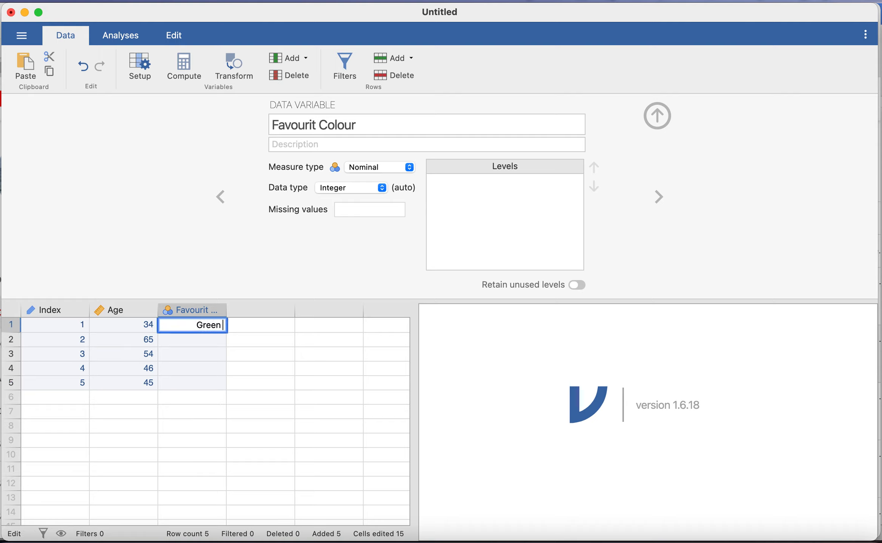
{"action": "left_click", "coordinate": [188, 343]}
{"action": "double_click", "coordinate": [187, 343]}
{"action": "type", "text": "Blue"}
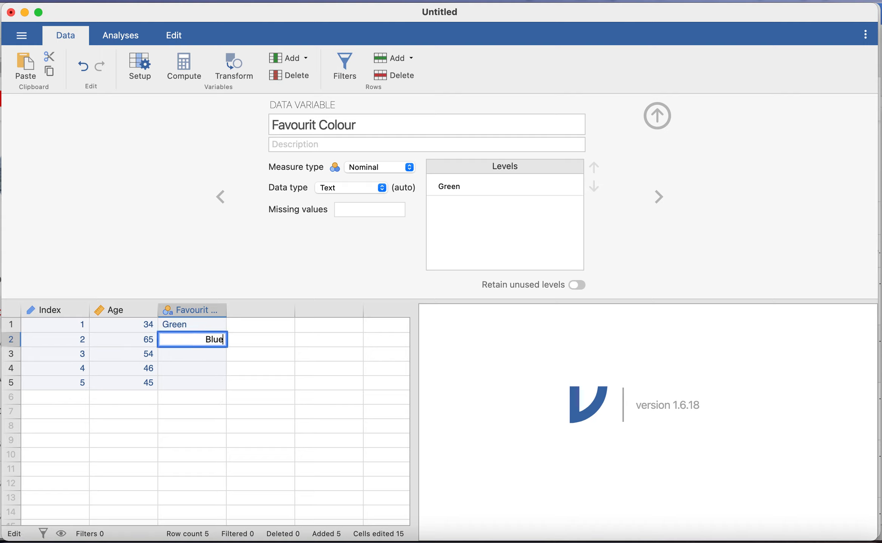
{"action": "left_click", "coordinate": [199, 359]}
{"action": "double_click", "coordinate": [199, 359]}
{"action": "type", "text": "Red"}
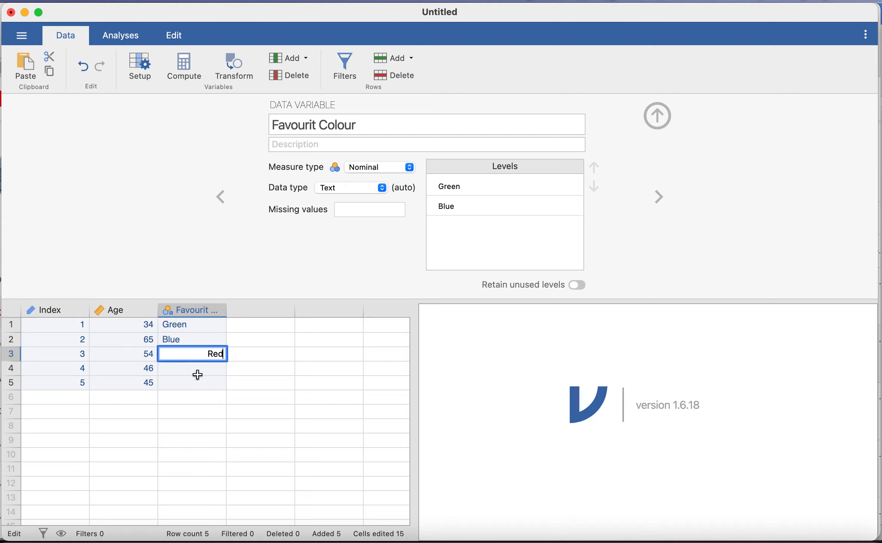
{"action": "left_click", "coordinate": [208, 372]}
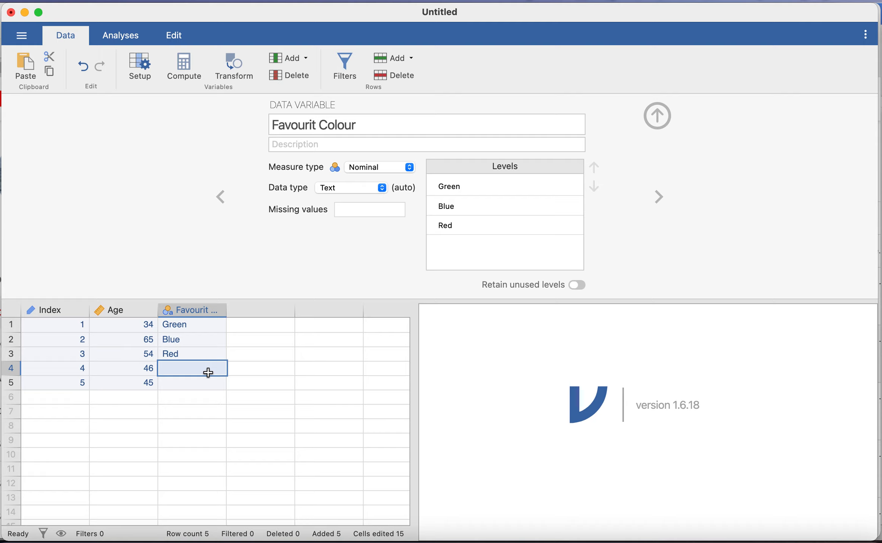
{"action": "double_click", "coordinate": [208, 373]}
{"action": "type", "text": "Purple"}
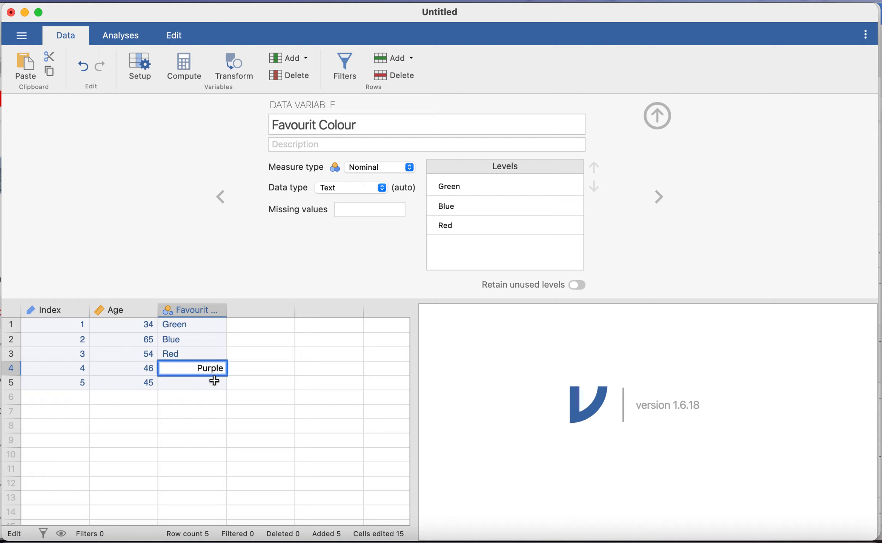
{"action": "left_click", "coordinate": [214, 391]}
{"action": "left_click", "coordinate": [213, 383]}
{"action": "type", "text": "Pink"}
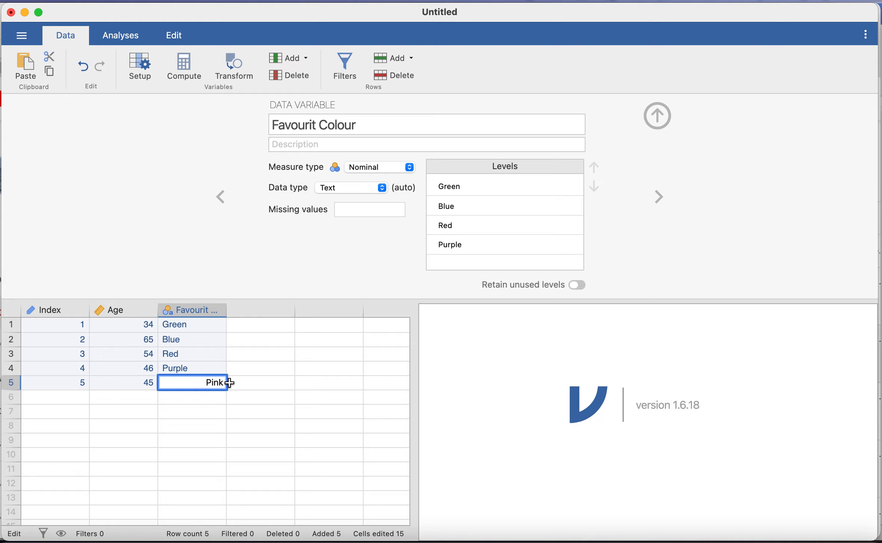
{"action": "left_click", "coordinate": [261, 383]}
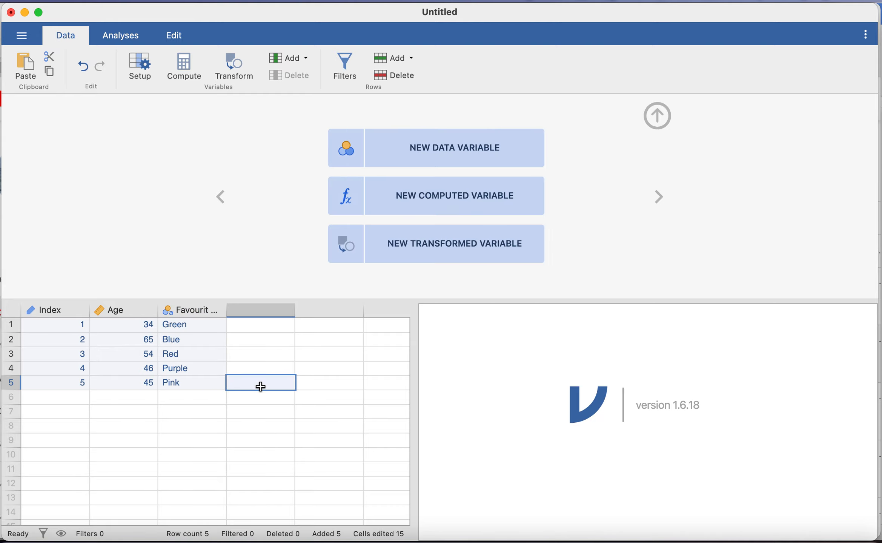
Clear all five colour entries from the Favourit Colour column and select its first cell
{"action": "left_click", "coordinate": [194, 315]}
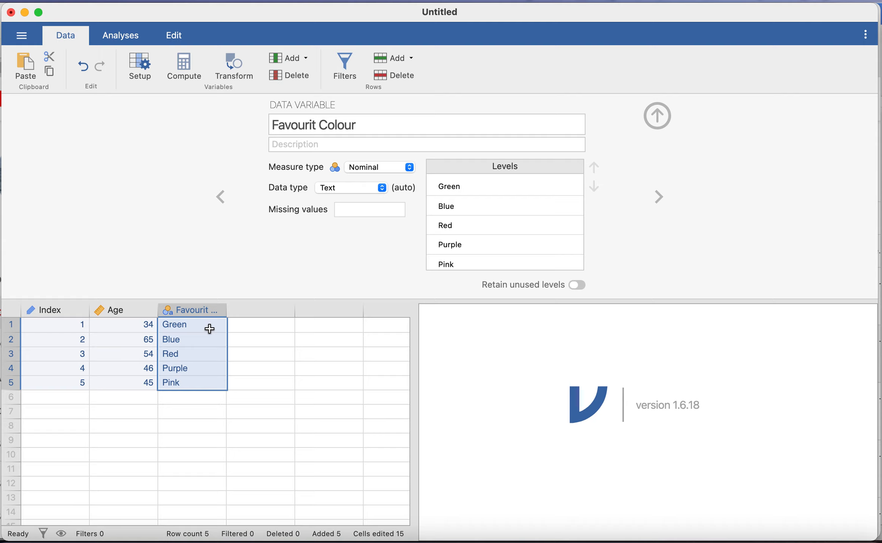
{"action": "left_click_drag", "start_coordinate": [209, 328], "coordinate": [210, 384]}
{"action": "key", "text": "BackSpace"}
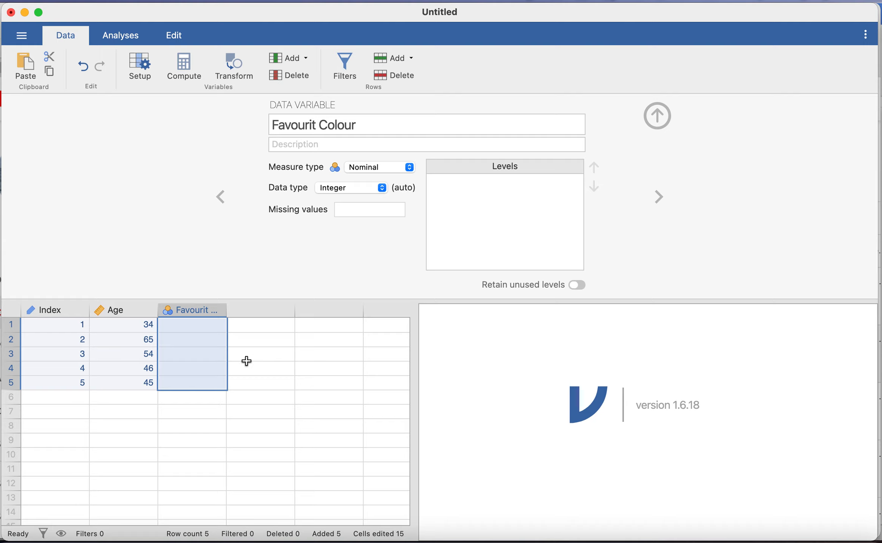
{"action": "left_click", "coordinate": [214, 327]}
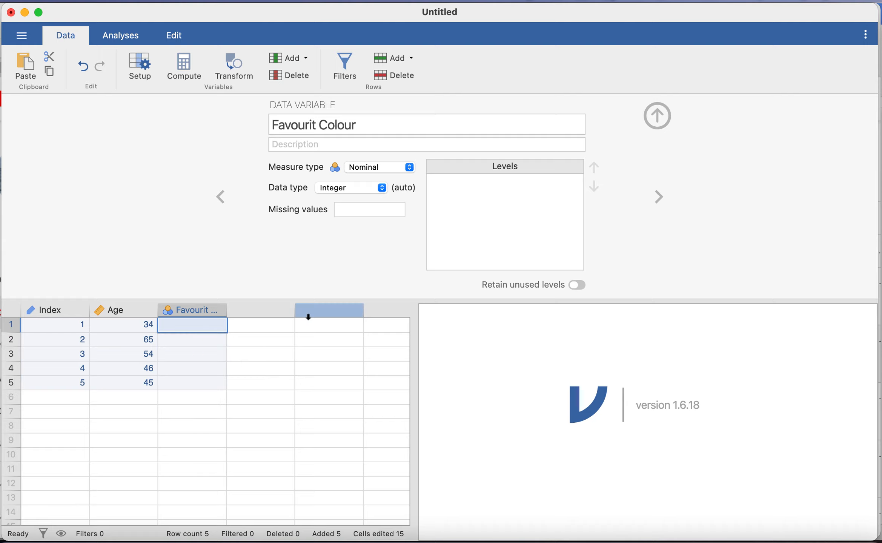
Enter the codes 0, 1, 2 and 3 in rows 1 to 4 of the Favourit Colour column
{"action": "type", "text": "0"}
{"action": "left_click", "coordinate": [222, 339]}
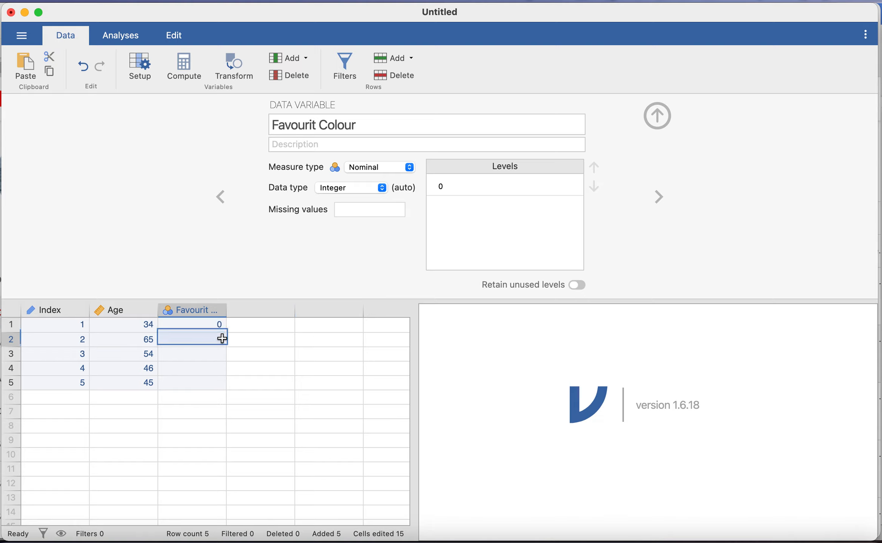
{"action": "type", "text": "1"}
{"action": "left_click", "coordinate": [215, 354]}
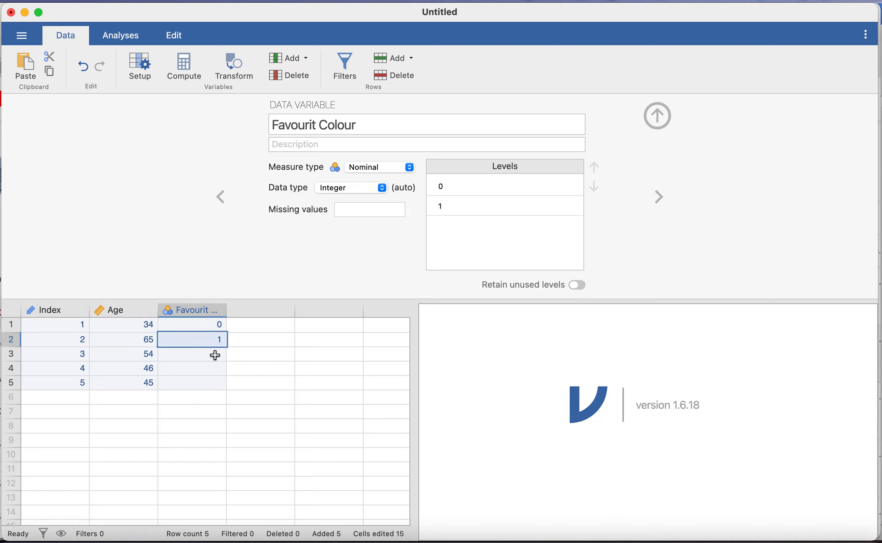
{"action": "type", "text": "2"}
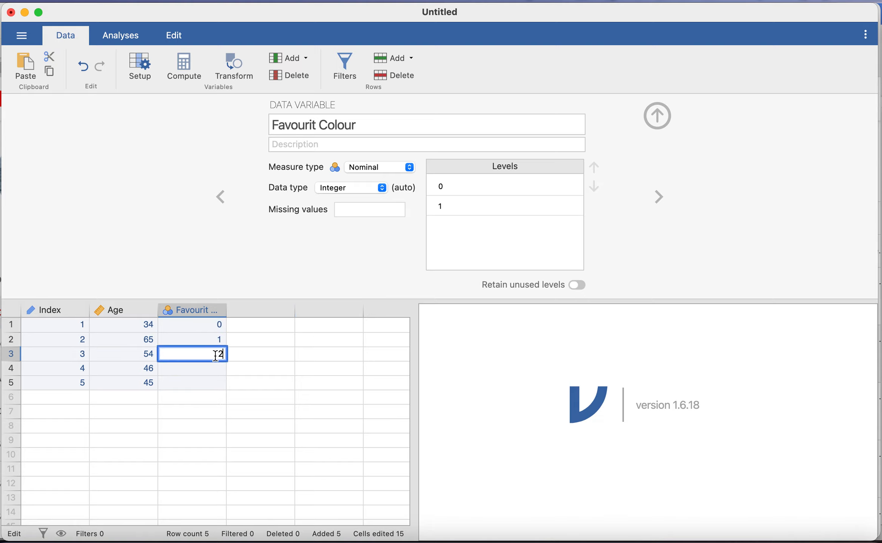
{"action": "left_click", "coordinate": [218, 370]}
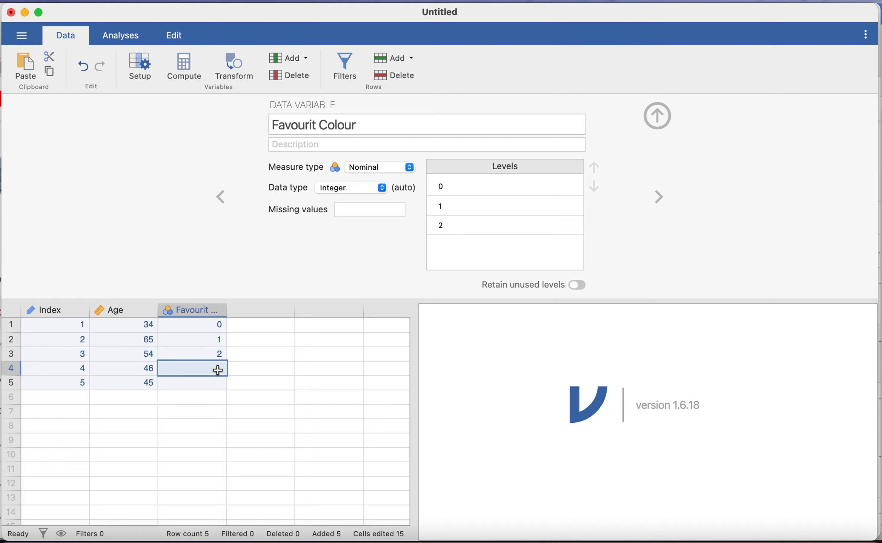
{"action": "type", "text": "3"}
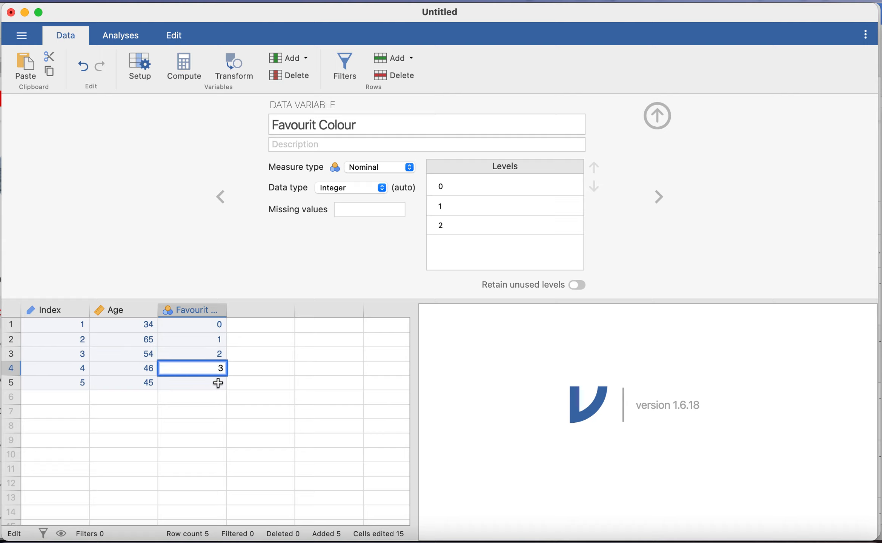
{"action": "left_click", "coordinate": [217, 382]}
Label the Favourit Colour levels 0, 1, 2 and 3 as Blue, Red, Green and Yellow
{"action": "double_click", "coordinate": [485, 186]}
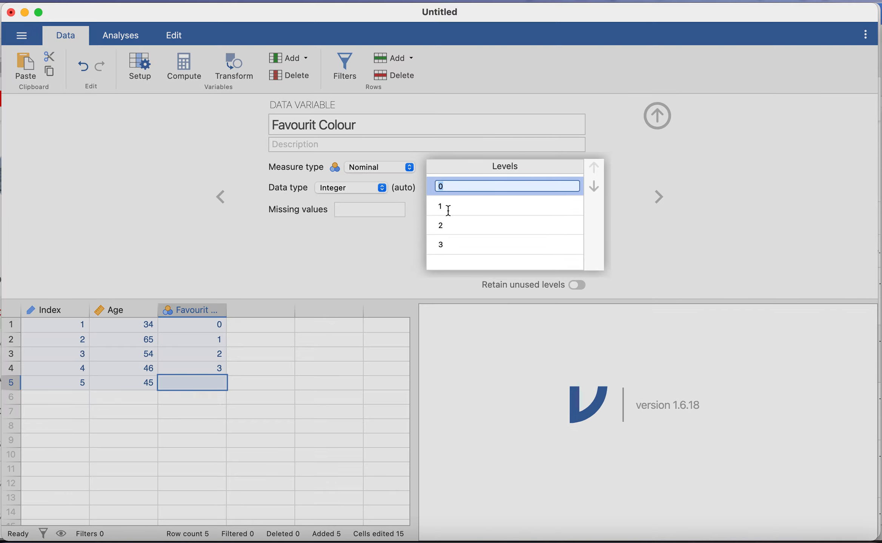
{"action": "type", "text": "Blue"}
{"action": "left_click", "coordinate": [467, 199]}
{"action": "type", "text": "RE"}
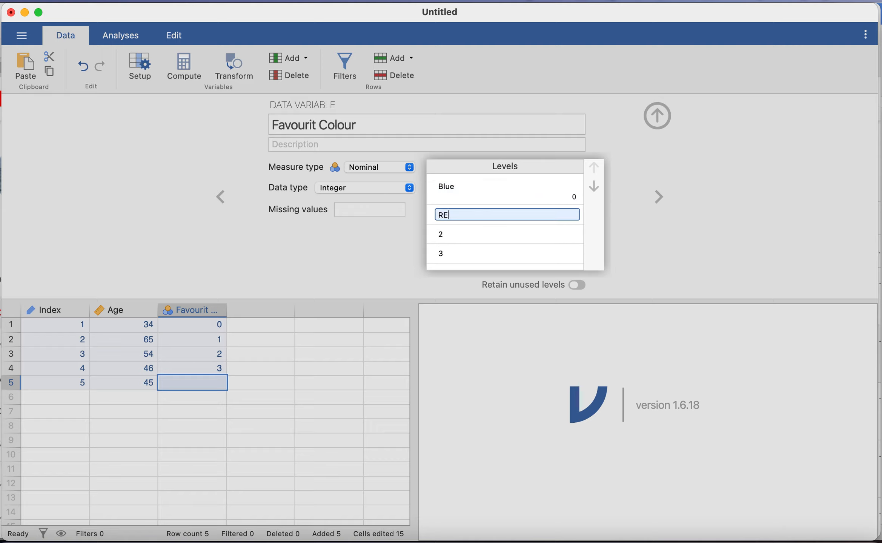
{"action": "type", "text": "d"}
{"action": "left_click", "coordinate": [460, 234]}
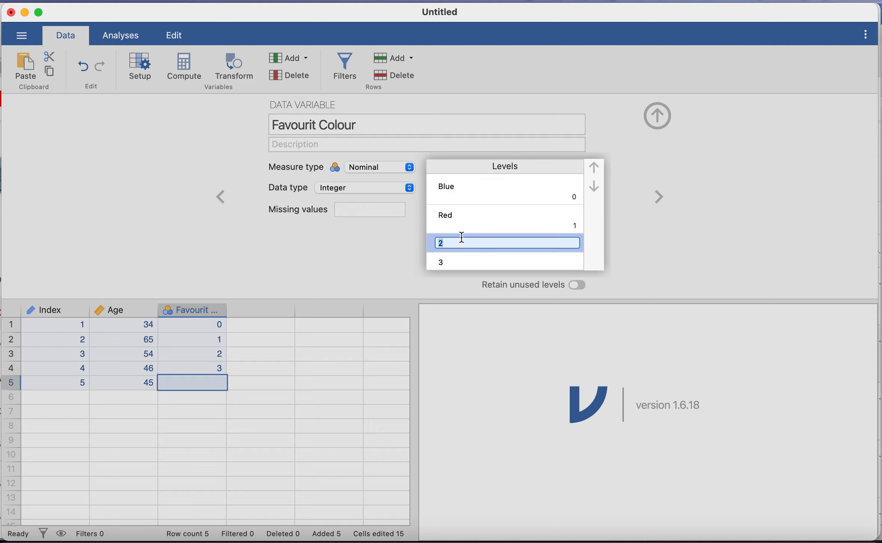
{"action": "type", "text": "Green"}
{"action": "left_click", "coordinate": [467, 260]}
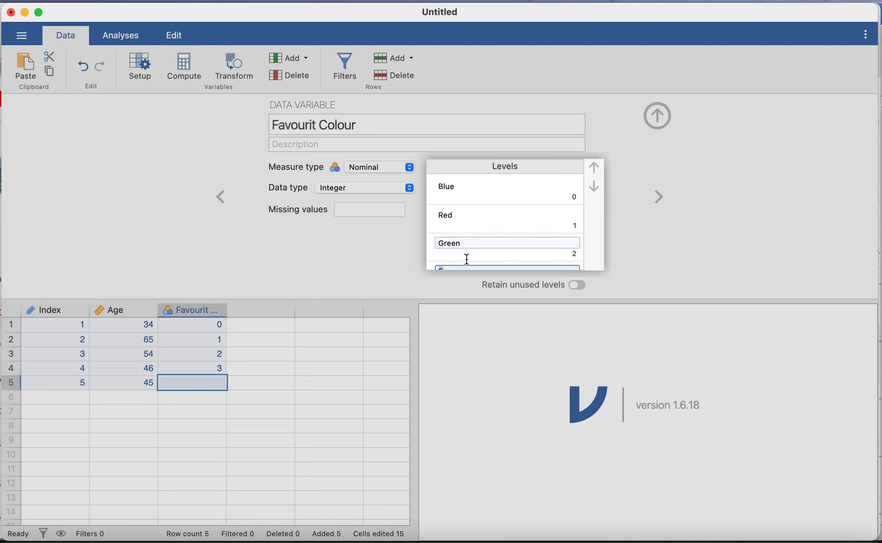
{"action": "type", "text": "Yellow"}
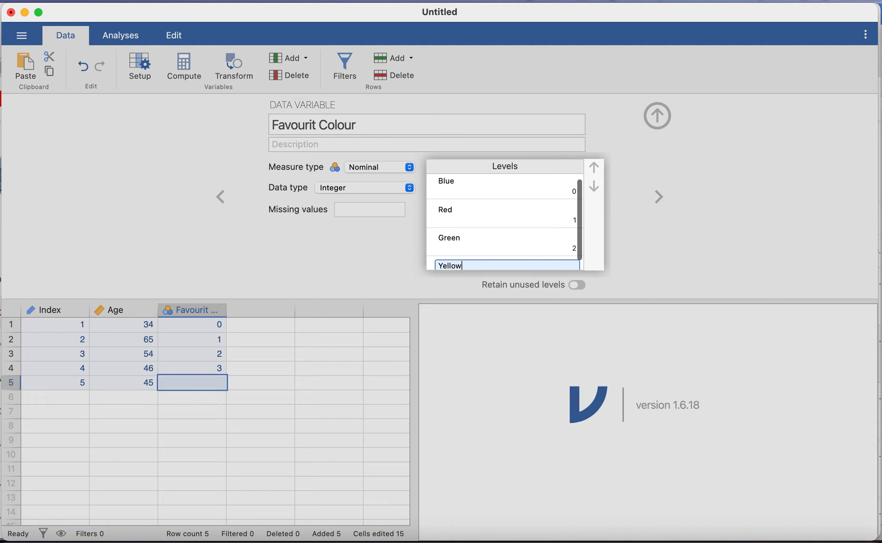
{"action": "left_click", "coordinate": [327, 272]}
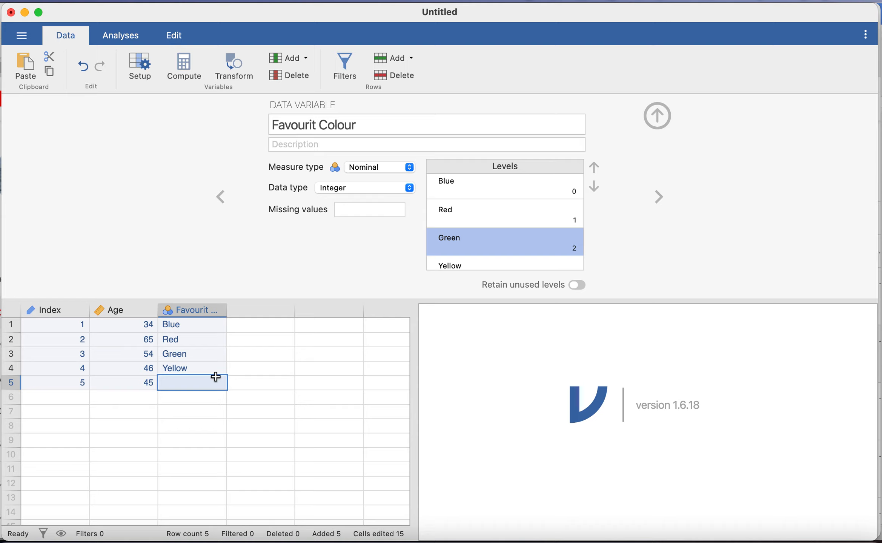
{"action": "key", "text": "Up"}
{"action": "key", "text": "Up"}
{"action": "key", "text": "Up"}
{"action": "key", "text": "Up"}
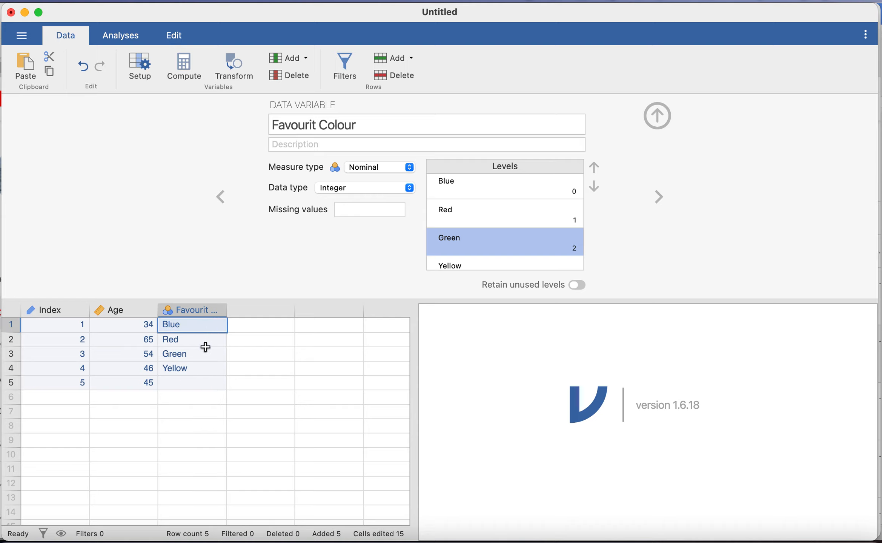
{"action": "left_click", "coordinate": [204, 346]}
{"action": "left_click", "coordinate": [204, 366]}
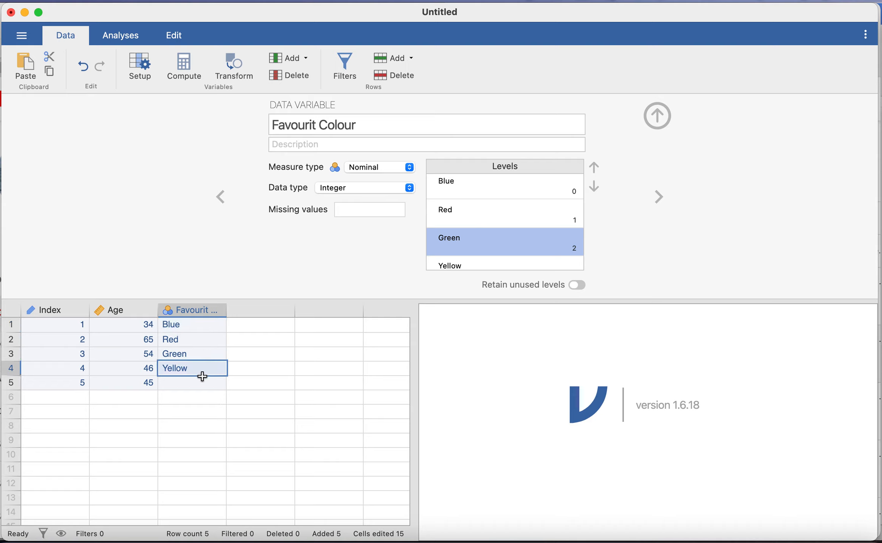
Enter the codes 0, 2, 1 and 0 in rows 5 to 8 of the Favourit Colour column
{"action": "left_click", "coordinate": [198, 385]}
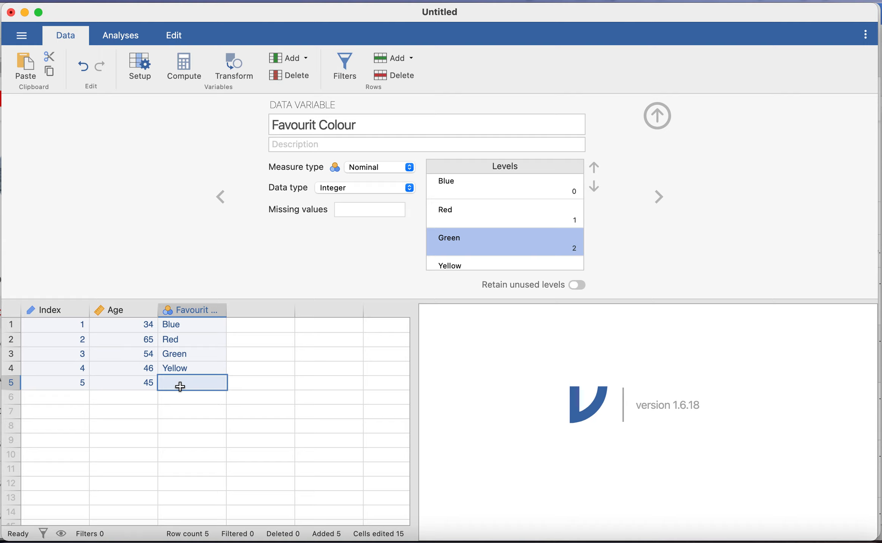
{"action": "type", "text": "0"}
{"action": "key", "text": "Return"}
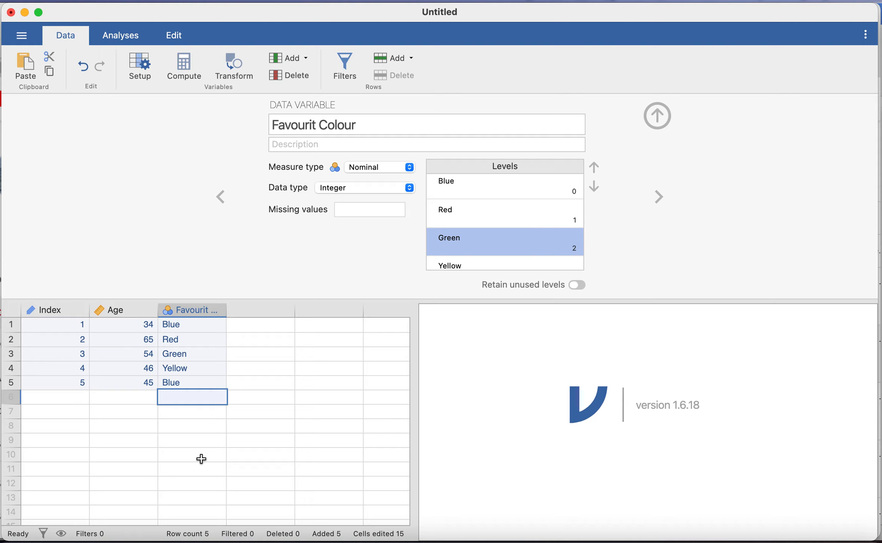
{"action": "type", "text": "2"}
{"action": "key", "text": "Return"}
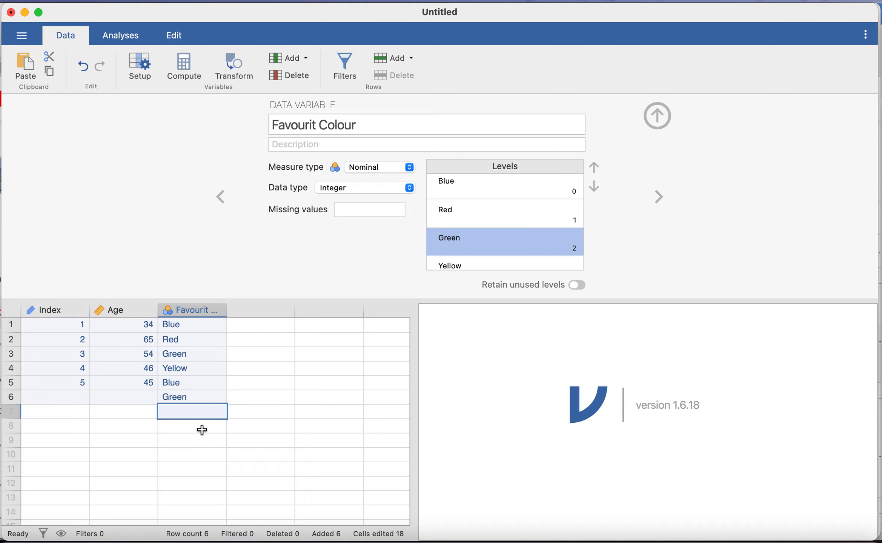
{"action": "type", "text": "1"}
{"action": "key", "text": "Return"}
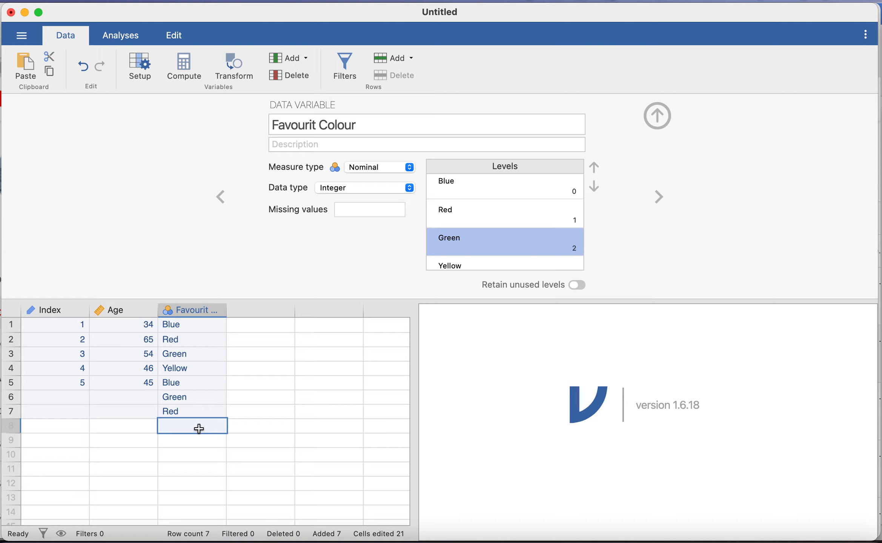
{"action": "type", "text": "0"}
{"action": "left_click", "coordinate": [180, 454]}
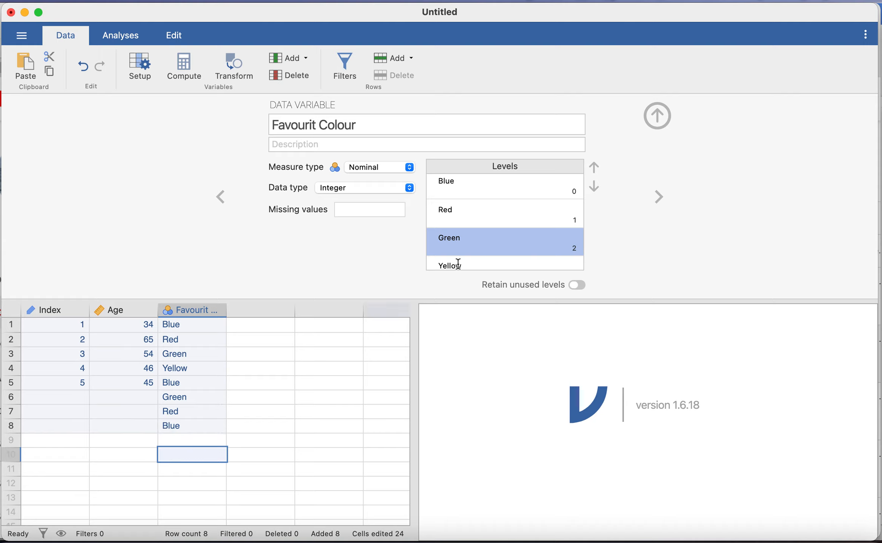
{"action": "left_click", "coordinate": [480, 239]}
{"action": "scroll", "coordinate": [480, 239], "scroll_direction": "down", "scroll_amount": 1}
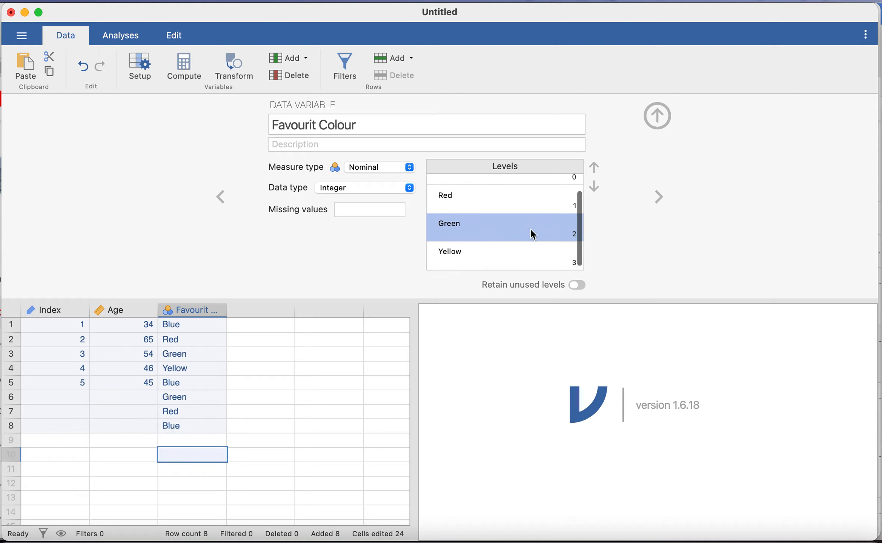
{"action": "left_click", "coordinate": [517, 227]}
{"action": "scroll", "coordinate": [517, 227], "scroll_direction": "up", "scroll_amount": 1}
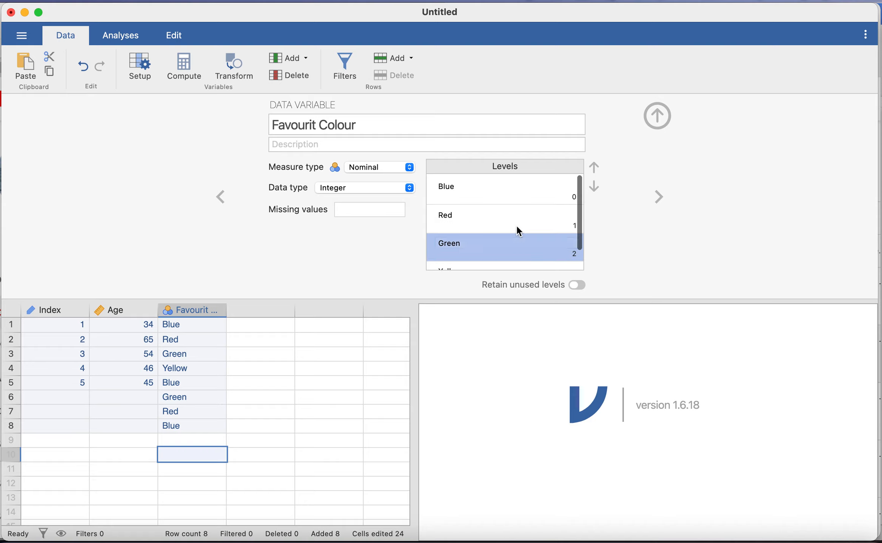